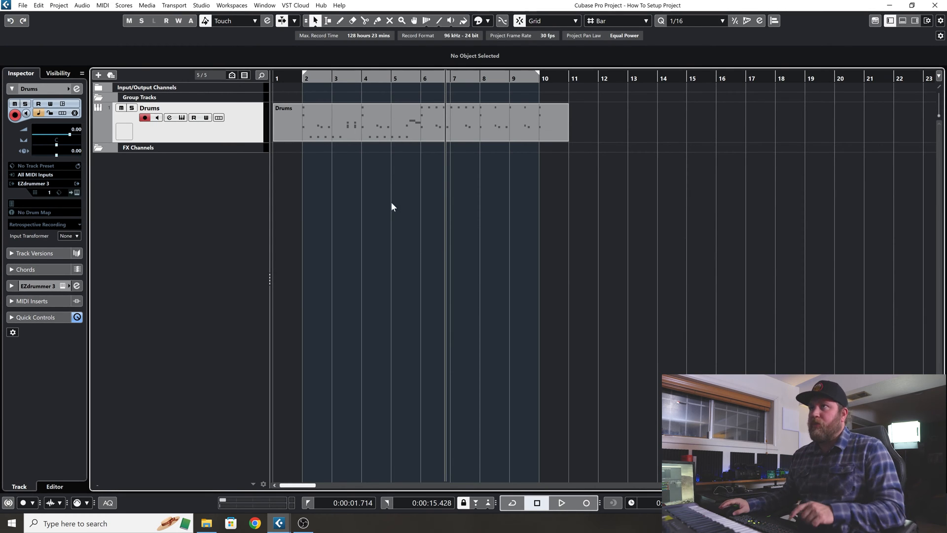
Step: Play back the programmed Drums part from bar 2 to hear the full kit
{"action": "left_click_drag", "start_coordinate": [320, 78], "coordinate": [301, 80]}
{"action": "key", "text": "space"}
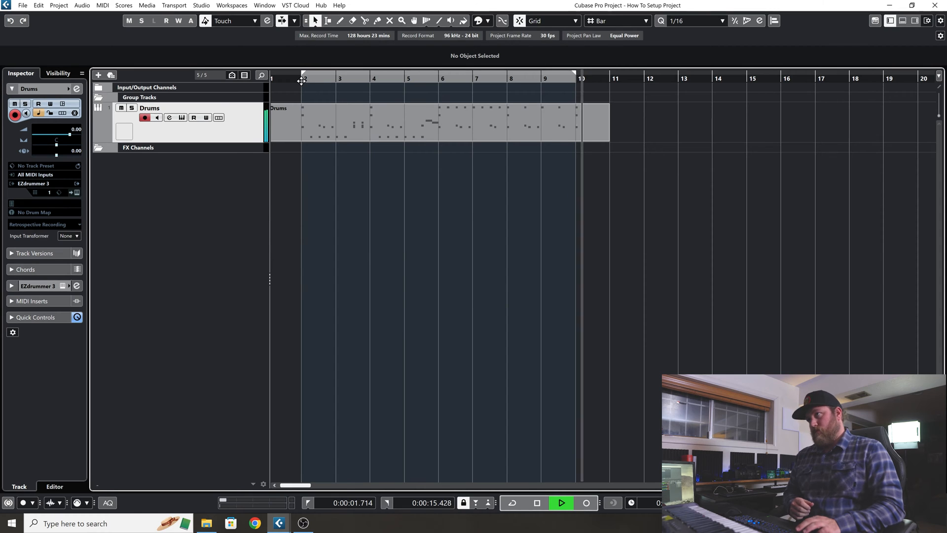
{"action": "key", "text": "space"}
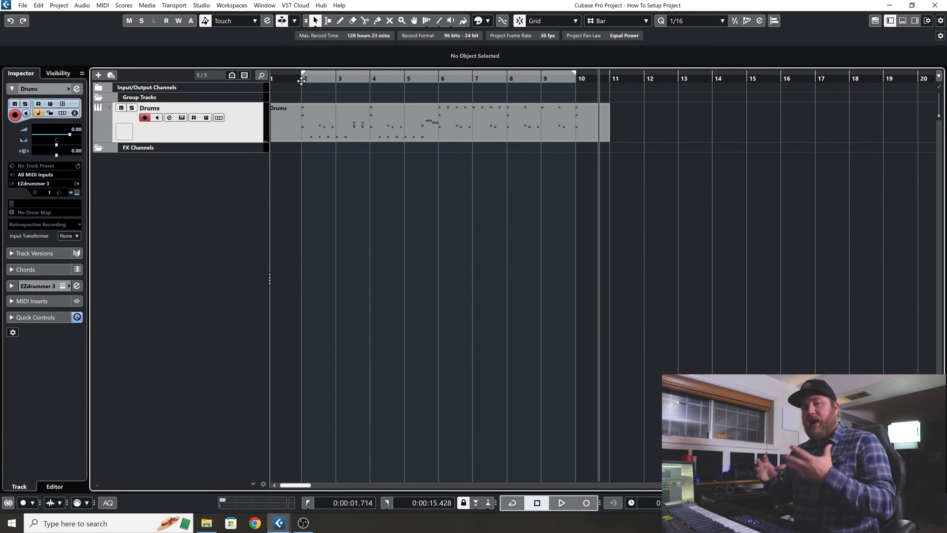
Step: Open the Drums part in the Drum Editor and examine the notes of its individual kit pieces
{"action": "double_click", "coordinate": [436, 129]}
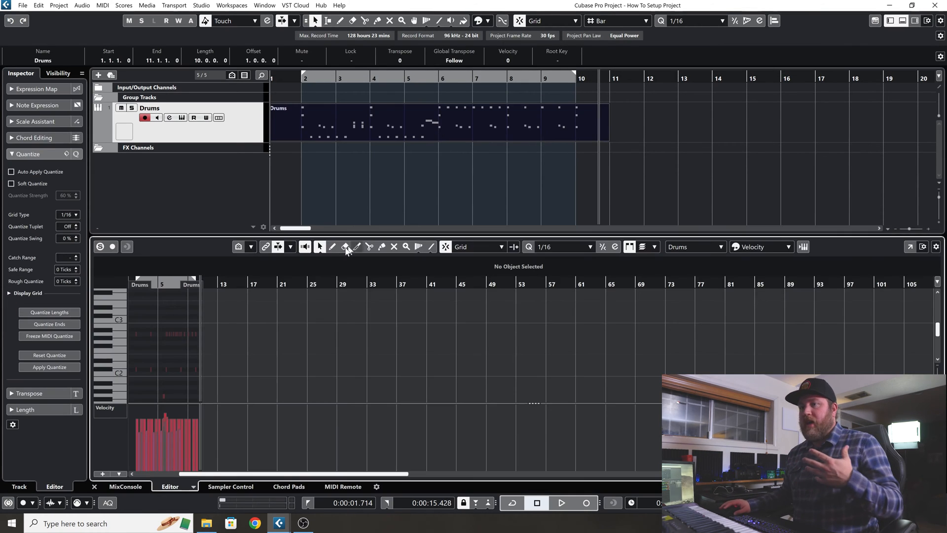
{"action": "left_click", "coordinate": [194, 486]}
{"action": "left_click", "coordinate": [217, 483]}
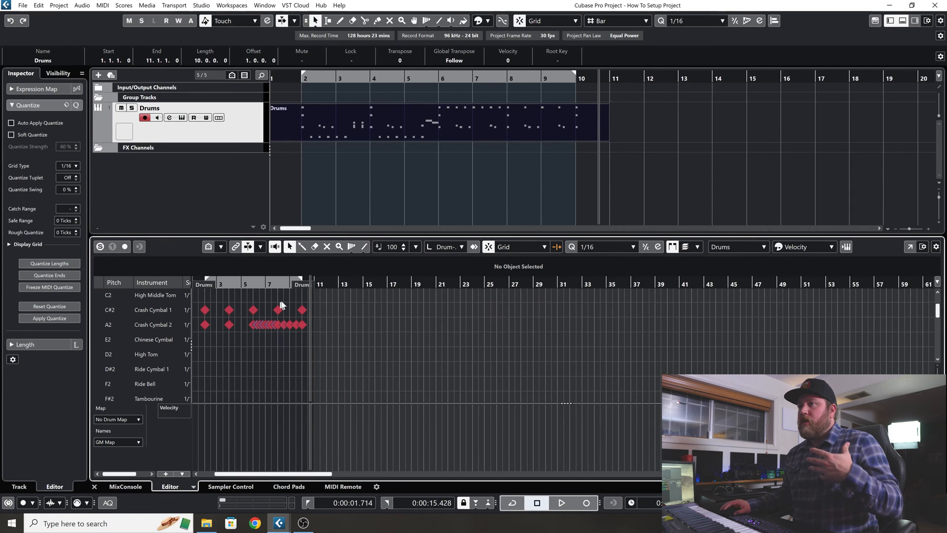
{"action": "left_click_drag", "start_coordinate": [326, 283], "coordinate": [236, 300]}
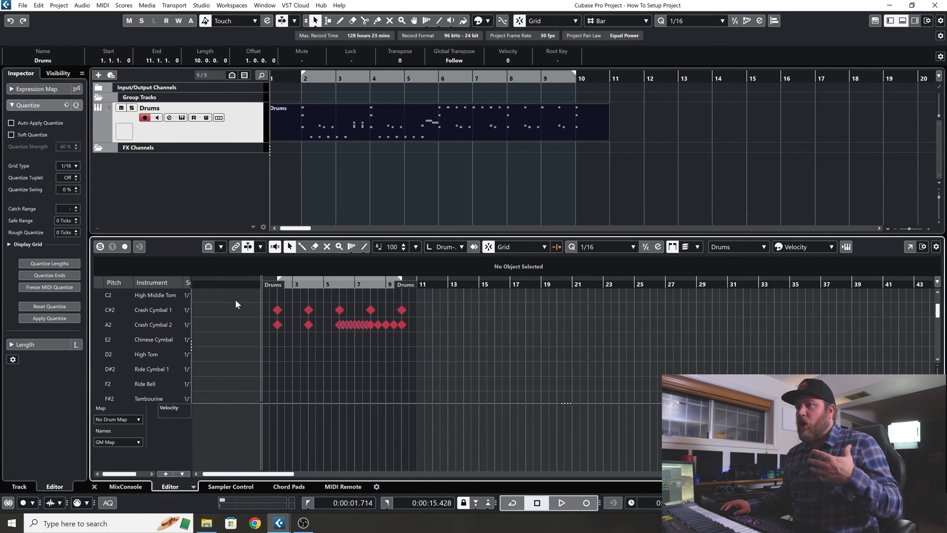
{"action": "scroll", "coordinate": [326, 335], "scroll_direction": "up", "scroll_amount": 3}
{"action": "scroll", "coordinate": [326, 334], "scroll_direction": "up", "scroll_amount": 4}
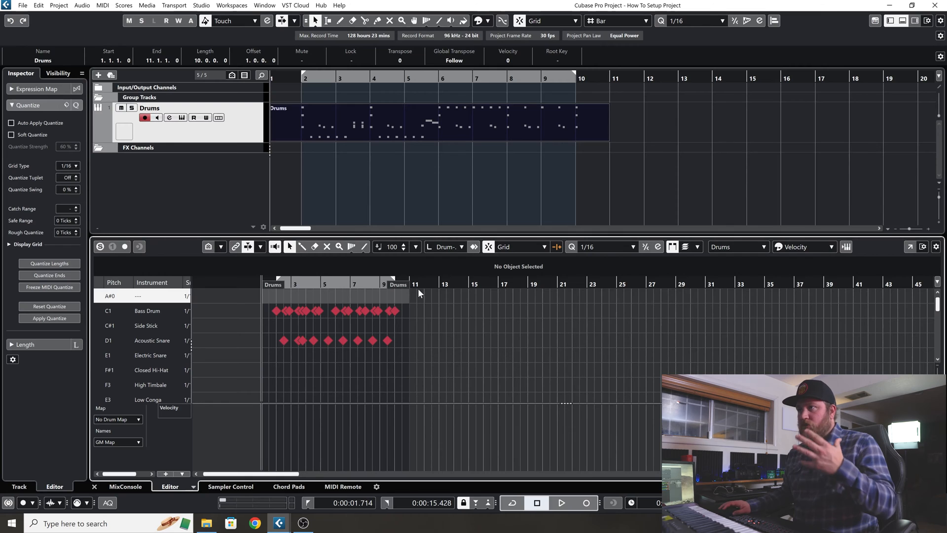
{"action": "scroll", "coordinate": [339, 371], "scroll_direction": "down", "scroll_amount": 5}
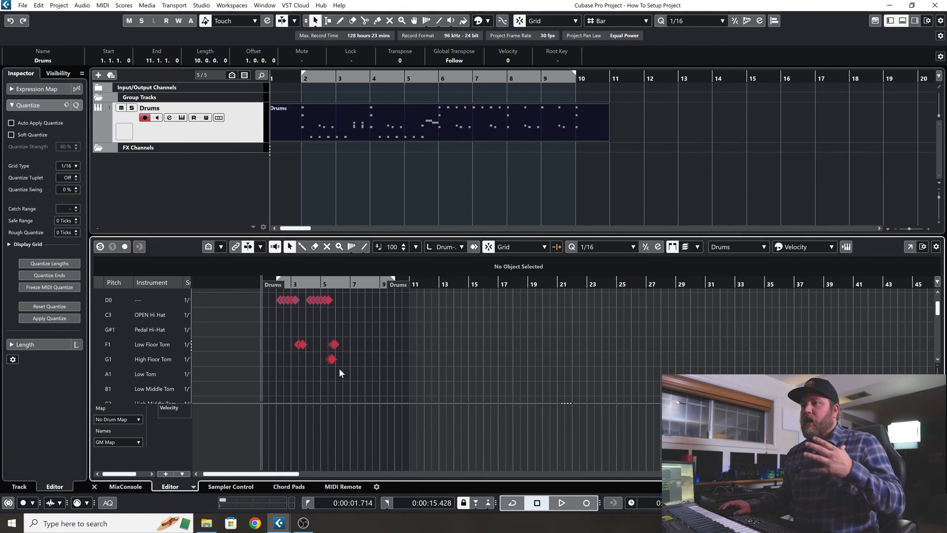
Step: Open the Drums track's EZdrummer 3 mixer and solo the Kick In, Kick Out and Kick Sub channels
{"action": "left_click", "coordinate": [243, 135]}
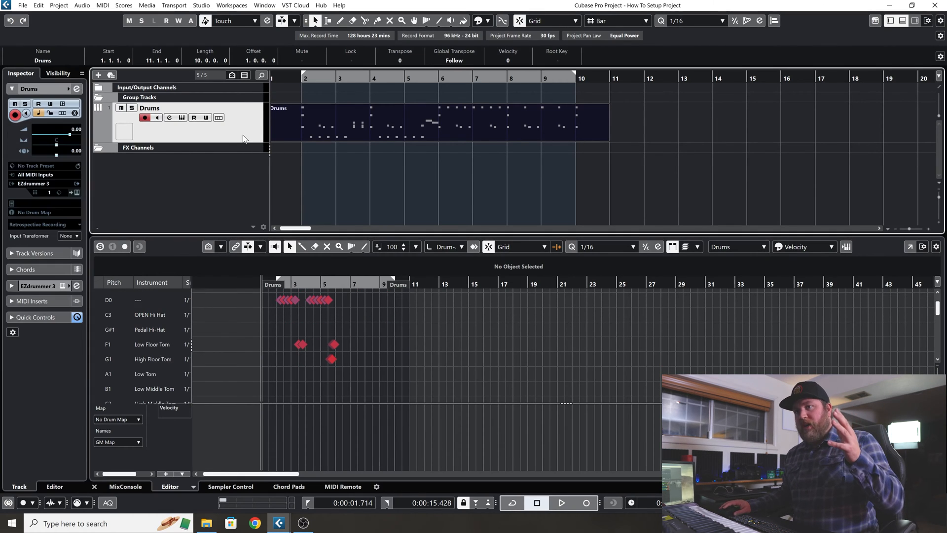
{"action": "left_click", "coordinate": [75, 193]}
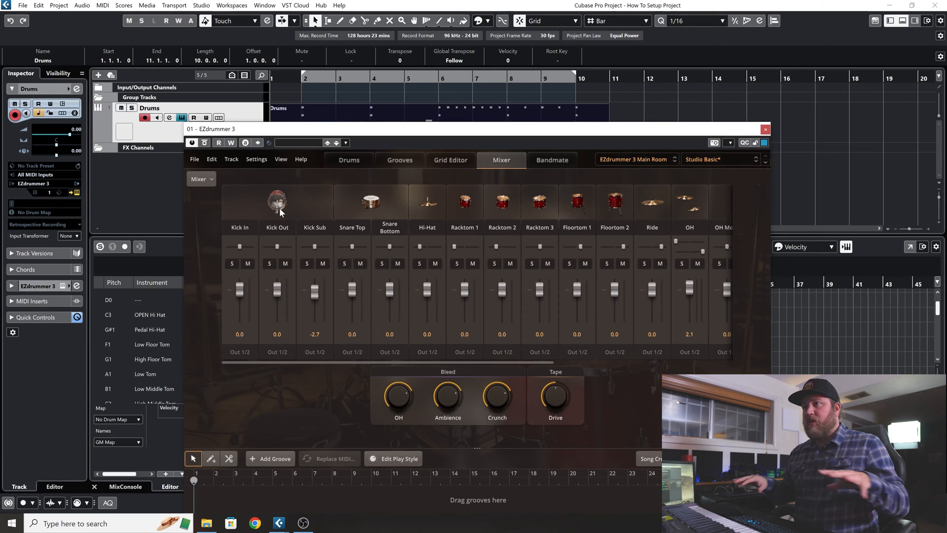
{"action": "left_click", "coordinate": [231, 264]}
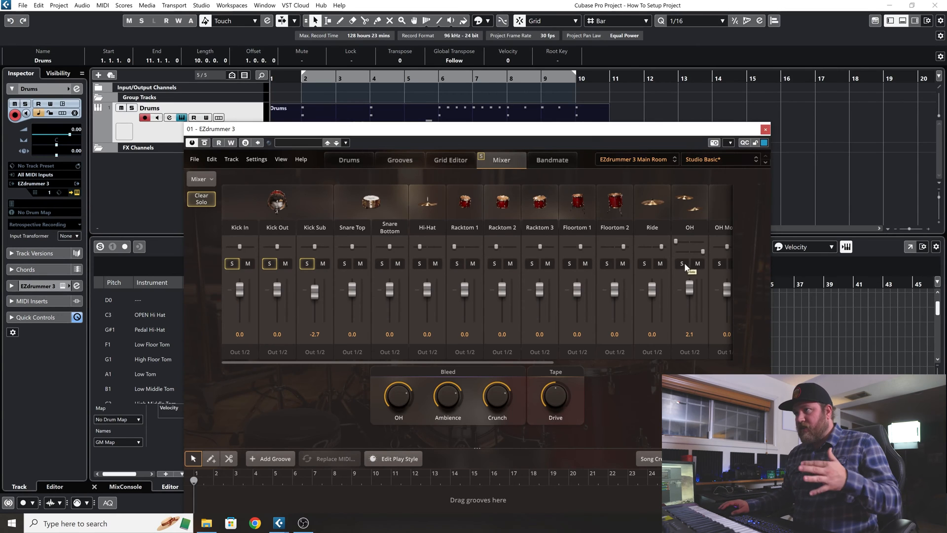
Step: Audition the soloed kick channels from bar 2, and close the EZdrummer 3 window
{"action": "left_click_drag", "start_coordinate": [380, 133], "coordinate": [461, 107]}
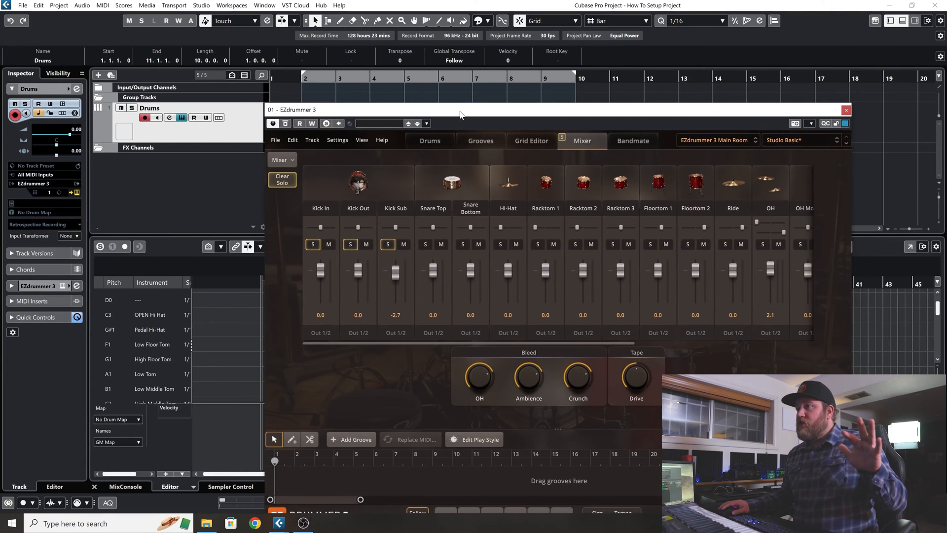
{"action": "left_click_drag", "start_coordinate": [303, 81], "coordinate": [296, 80]}
{"action": "key", "text": "space"}
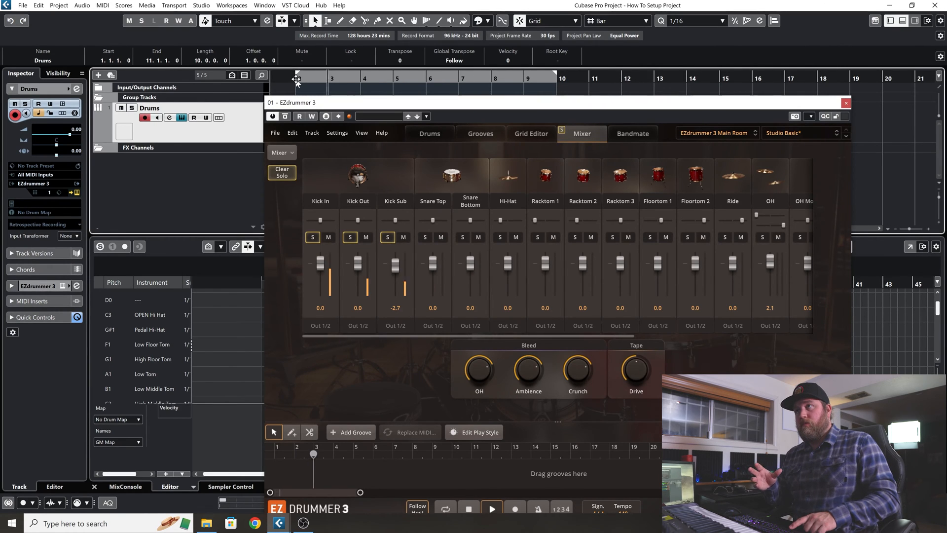
{"action": "key", "text": "space"}
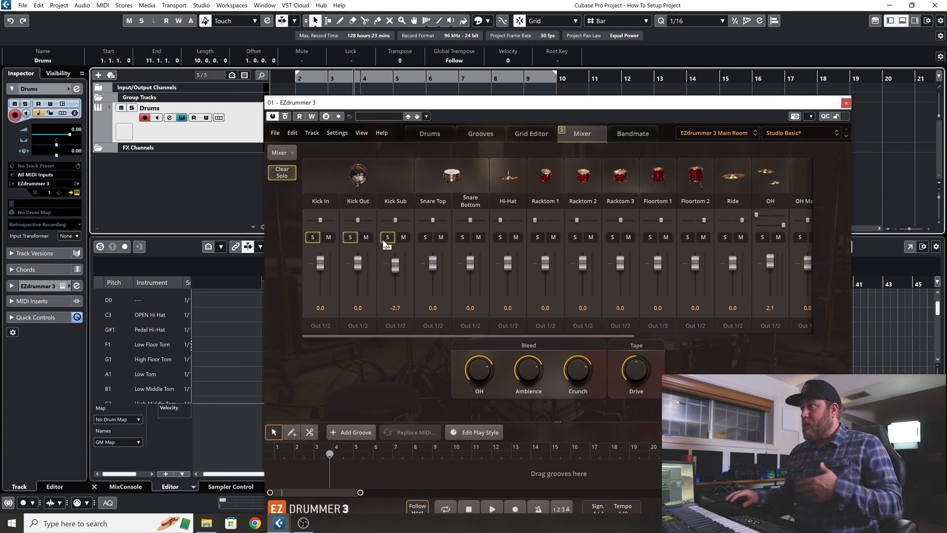
{"action": "left_click", "coordinate": [846, 104]}
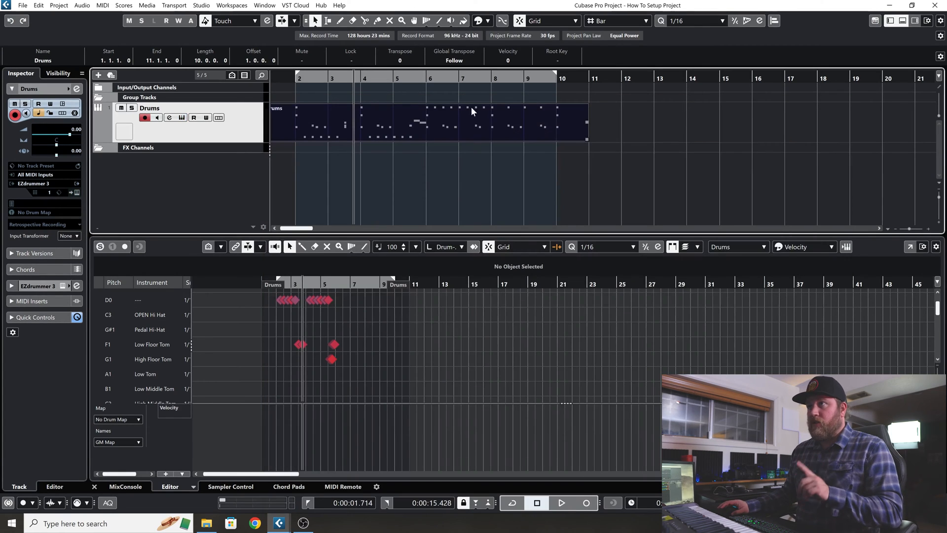
{"action": "key", "text": "space"}
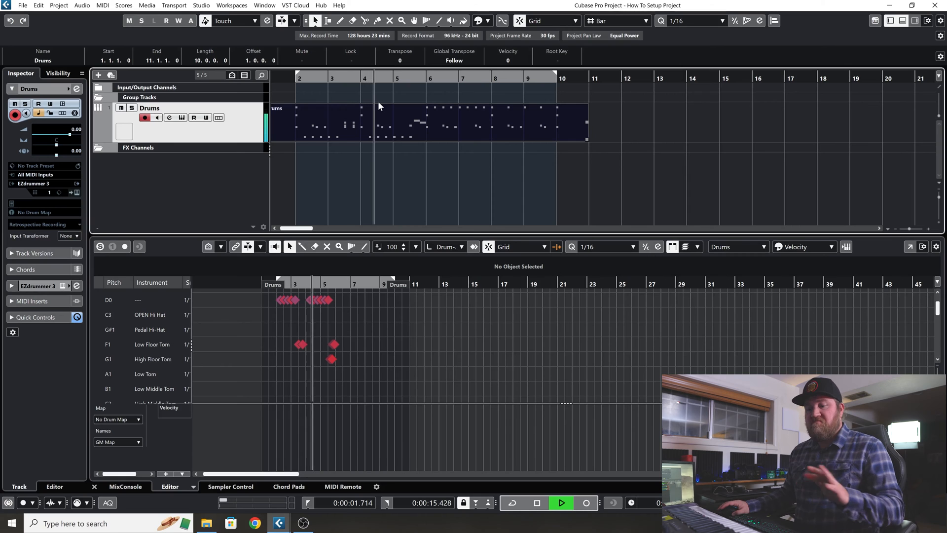
{"action": "key", "text": "space"}
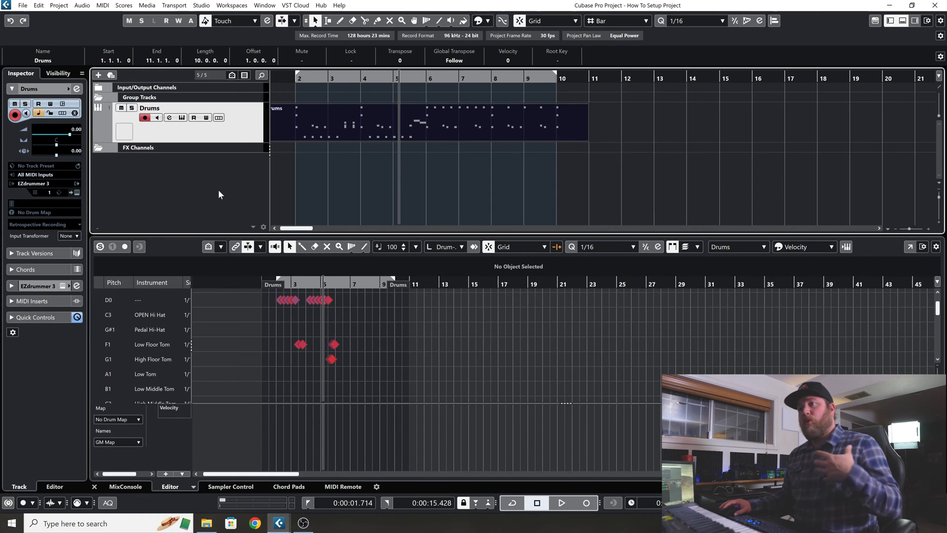
Step: Start an audio mixdown export of the soloed kick and name the file "Kick Stem"
{"action": "left_click", "coordinate": [39, 5]}
{"action": "mouse_move", "coordinate": [23, 5]}
{"action": "mouse_move", "coordinate": [79, 157]}
{"action": "left_click", "coordinate": [211, 158]}
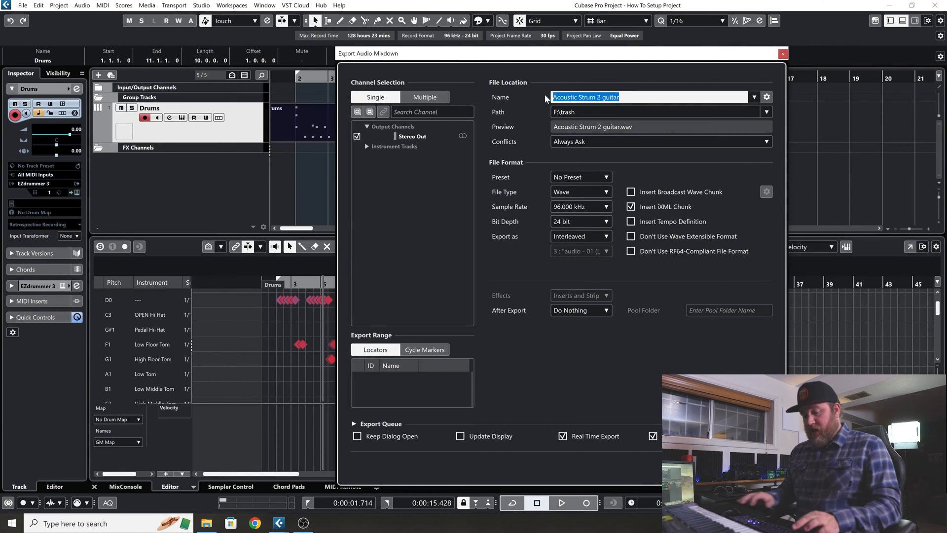
{"action": "type", "text": "Kick Stem"}
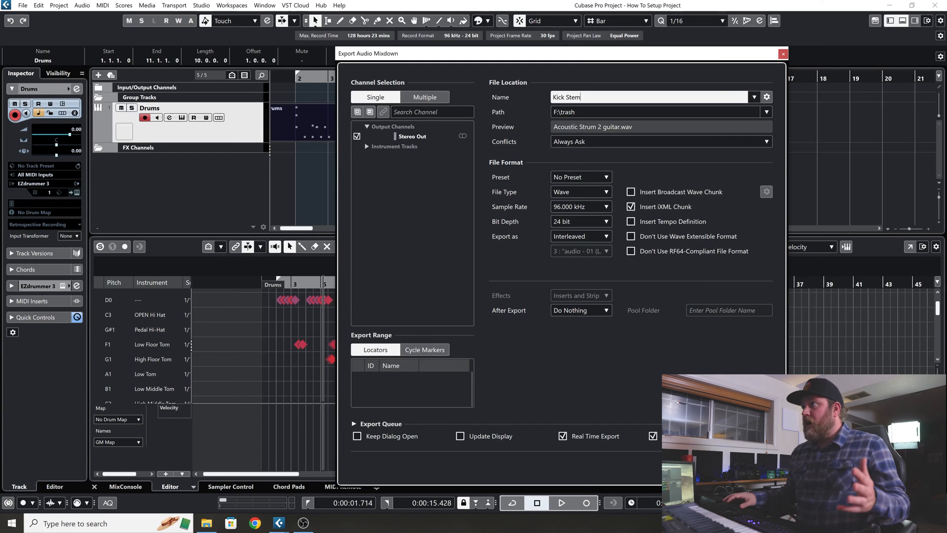
{"action": "key", "text": "Return"}
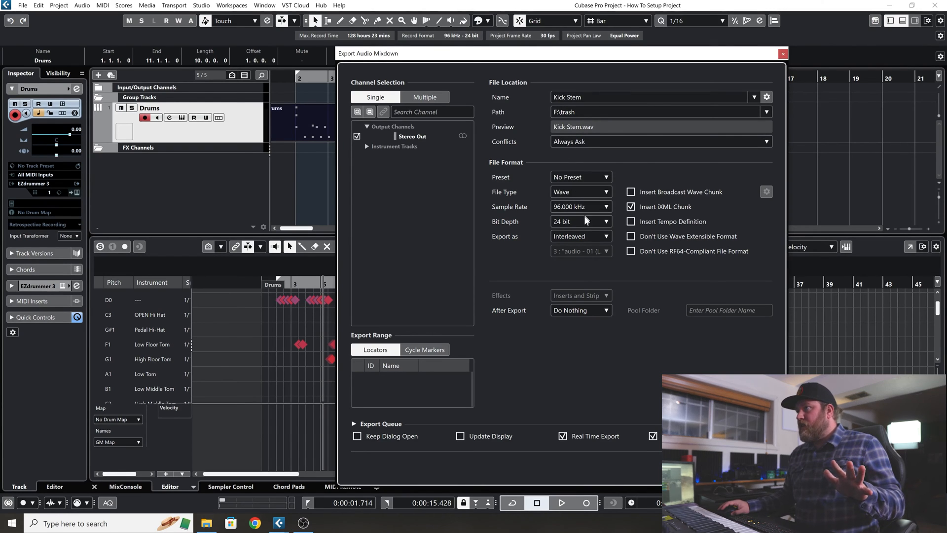
Step: Export the kick stem as Mono Downmix with Real Time Export turned off
{"action": "left_click", "coordinate": [588, 235]}
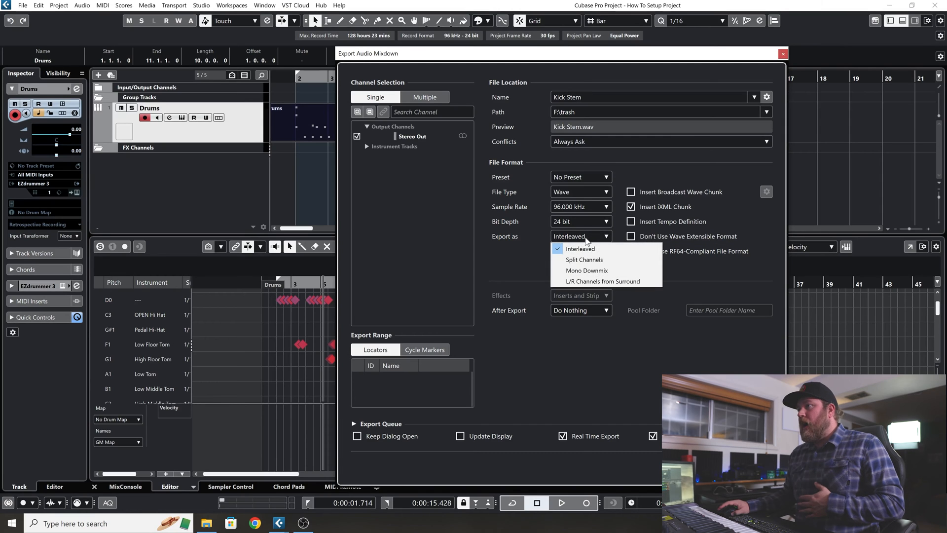
{"action": "left_click", "coordinate": [591, 273]}
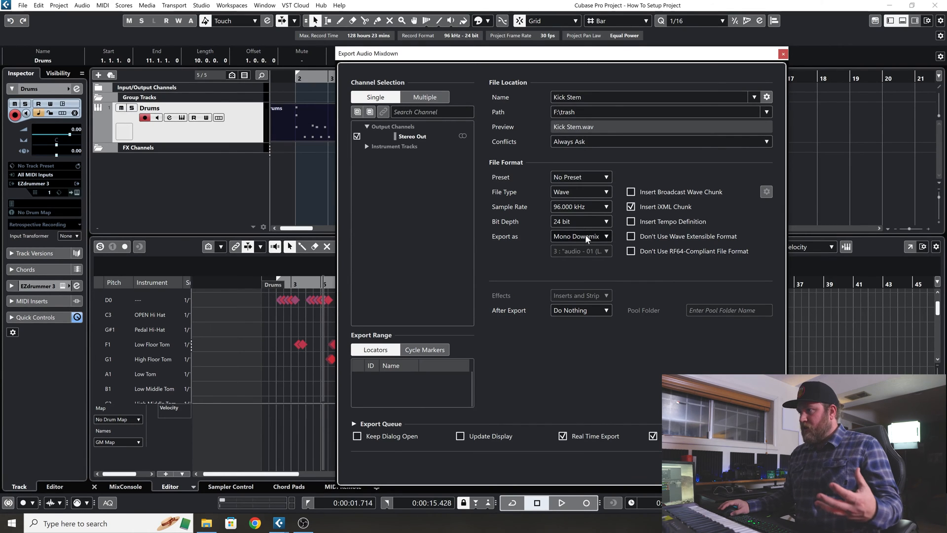
{"action": "left_click", "coordinate": [562, 436]}
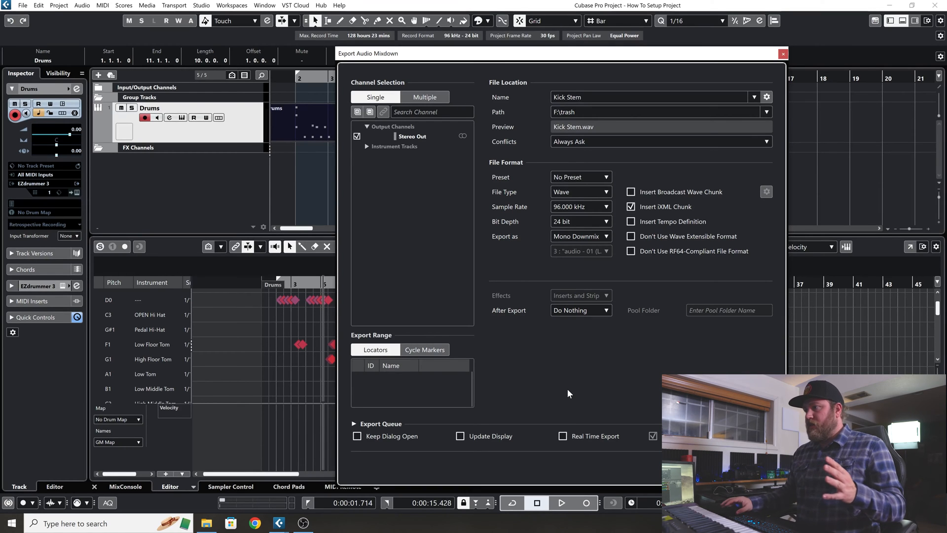
{"action": "left_click", "coordinate": [742, 466]}
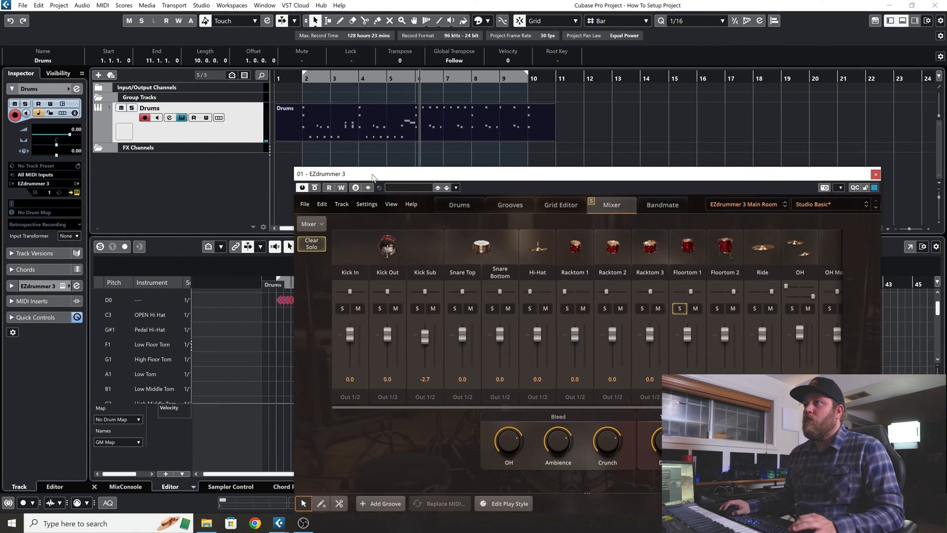
Step: Export the soloed overheads as an Interleaved audio mixdown named "Overheads Stem"
{"action": "left_click", "coordinate": [22, 6]}
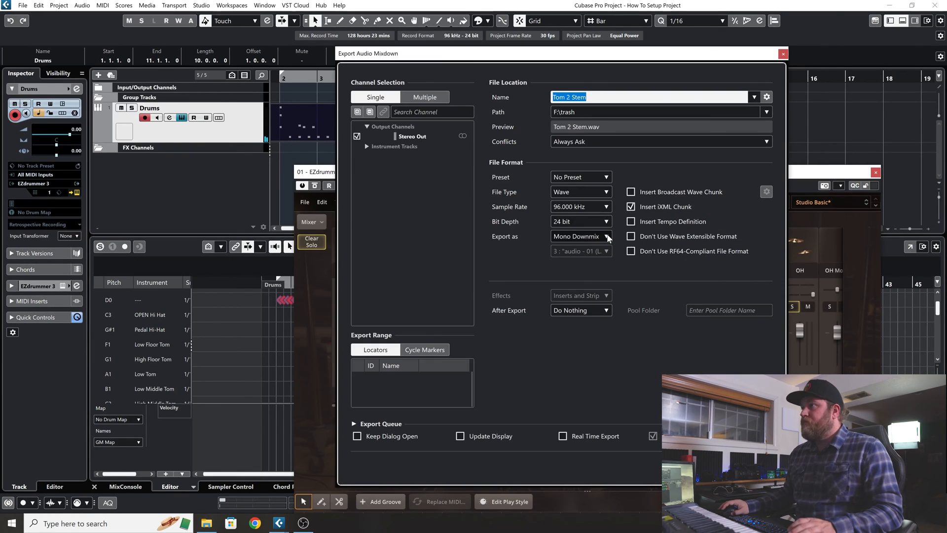
{"action": "left_click", "coordinate": [607, 237]}
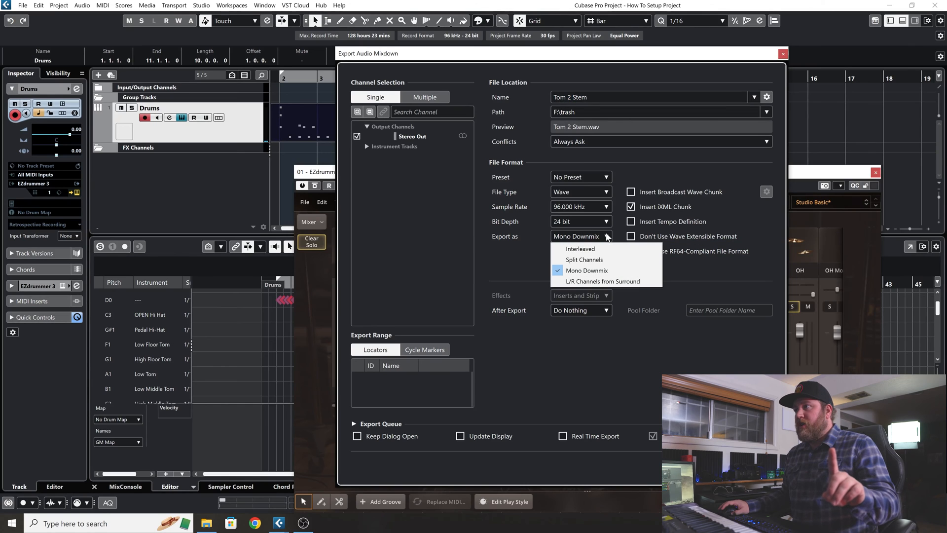
{"action": "left_click", "coordinate": [606, 250]}
{"action": "left_click", "coordinate": [570, 95]}
{"action": "left_click_drag", "start_coordinate": [570, 97], "coordinate": [513, 97]}
{"action": "type", "text": "Overheads"}
{"action": "left_click", "coordinate": [612, 375]}
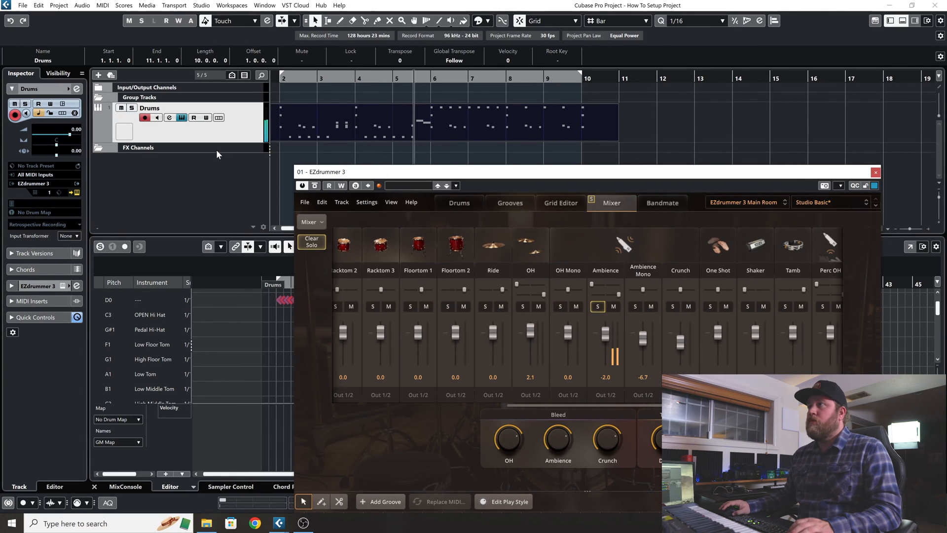
Step: Export the soloed Ambience channel as an audio mixdown named "Room Stem"
{"action": "left_click", "coordinate": [23, 6]}
{"action": "mouse_move", "coordinate": [37, 154]}
{"action": "left_click", "coordinate": [198, 159]}
{"action": "double_click", "coordinate": [567, 97]}
{"action": "type", "text": "Room"}
{"action": "key", "text": "Return"}
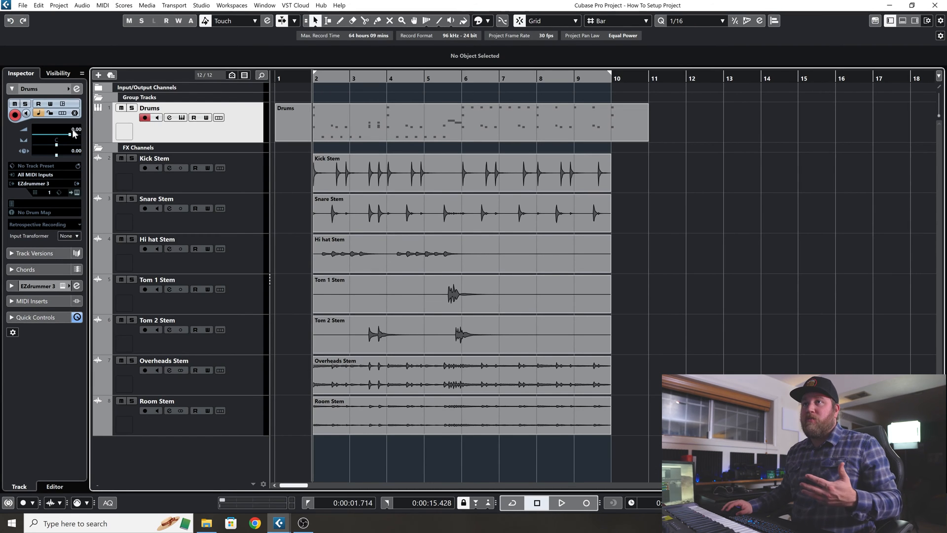
Step: Turn the Drums instrument track's volume fully down, and pan Hi hat Stem to L30 and Tom 2 Stem to R30
{"action": "left_click_drag", "start_coordinate": [74, 133], "coordinate": [8, 137]}
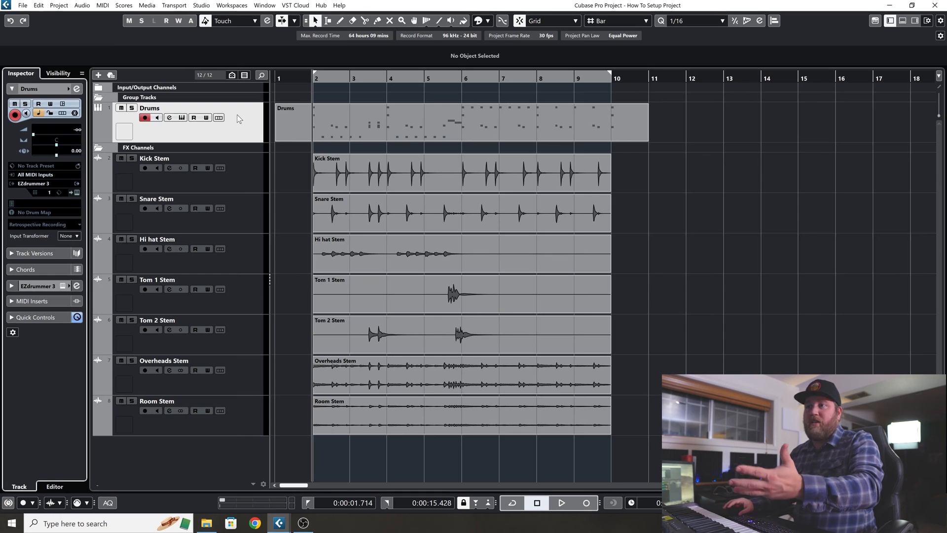
{"action": "left_click", "coordinate": [237, 259]}
{"action": "left_click_drag", "start_coordinate": [64, 146], "coordinate": [50, 146]}
{"action": "left_click", "coordinate": [237, 303]}
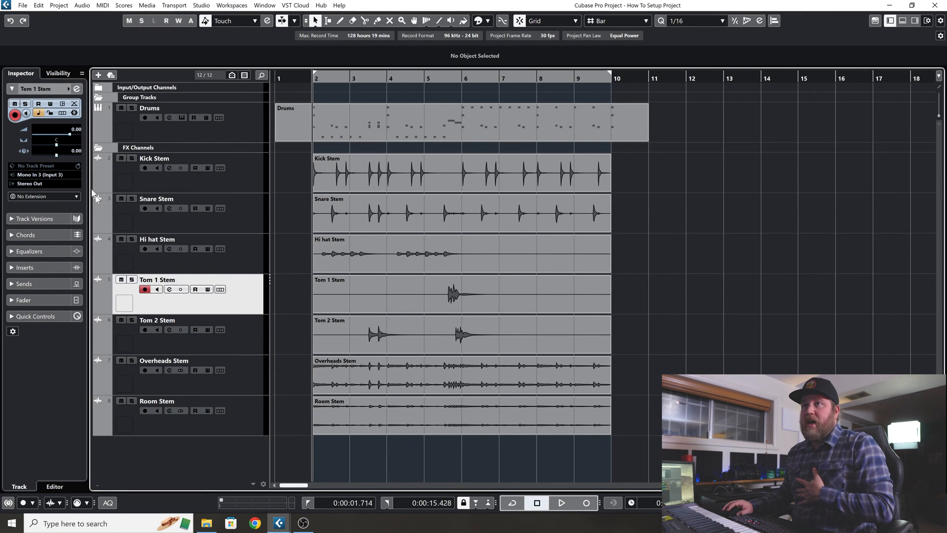
{"action": "left_click", "coordinate": [234, 352]}
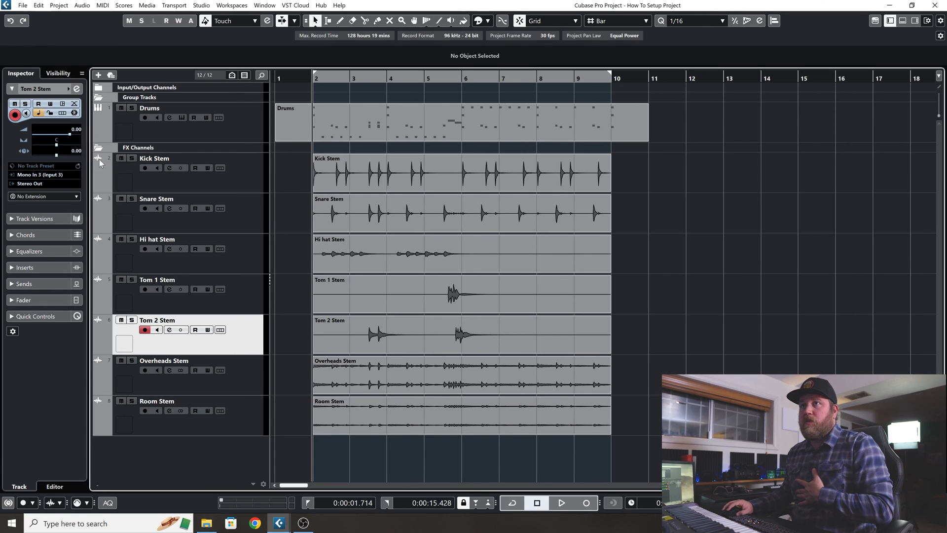
{"action": "left_click_drag", "start_coordinate": [58, 144], "coordinate": [63, 144]}
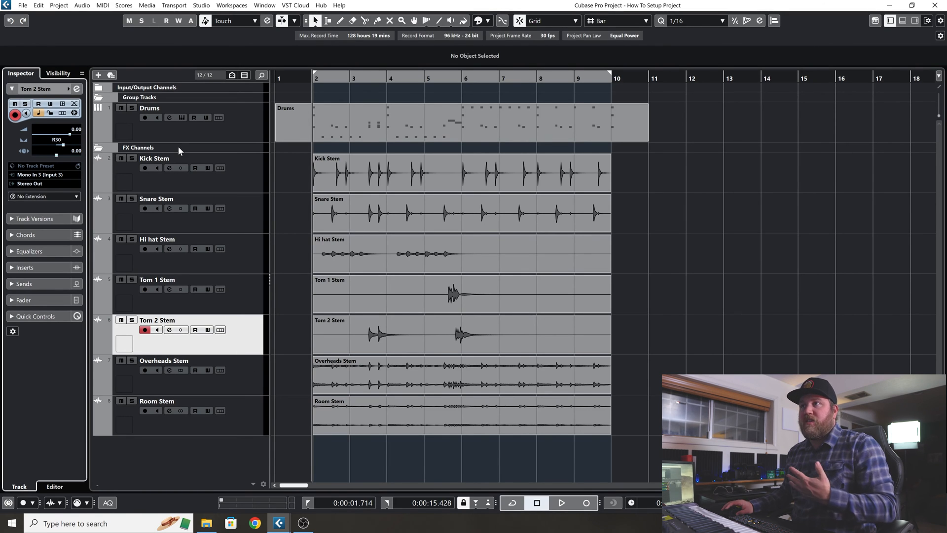
Step: Check the Kick, Snare and Hi hat Stem tracks' settings, and play the stems together from bar 2
{"action": "left_click", "coordinate": [248, 176]}
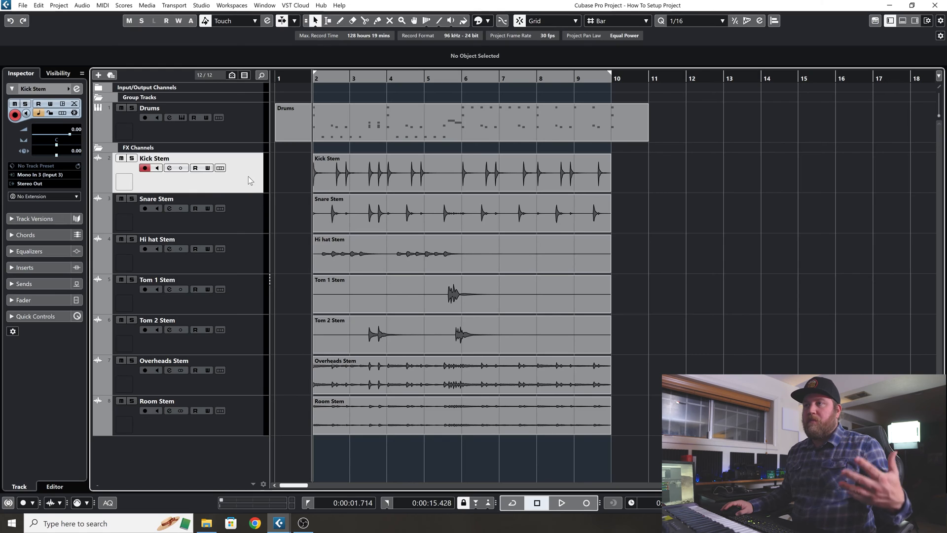
{"action": "left_click", "coordinate": [247, 212]}
{"action": "left_click", "coordinate": [246, 250]}
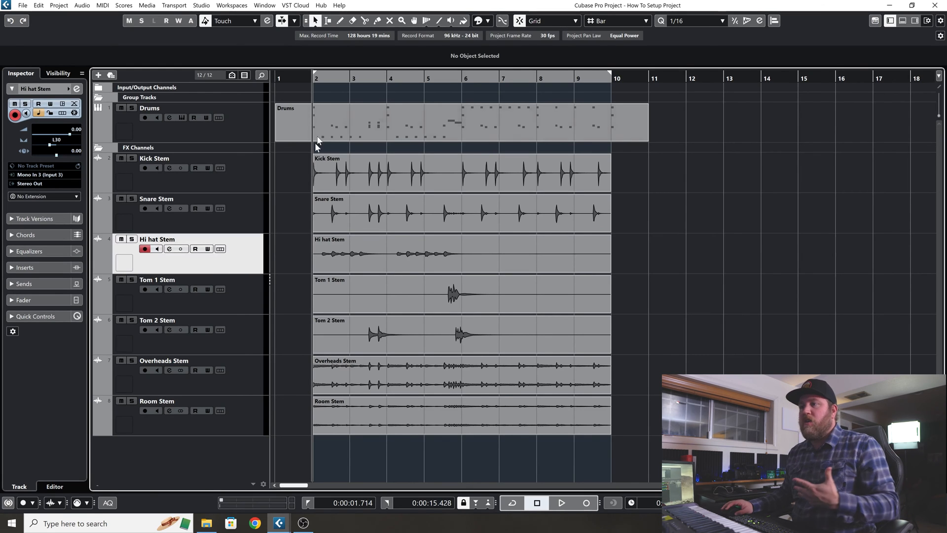
{"action": "left_click_drag", "start_coordinate": [340, 82], "coordinate": [309, 77]}
{"action": "key", "text": "space"}
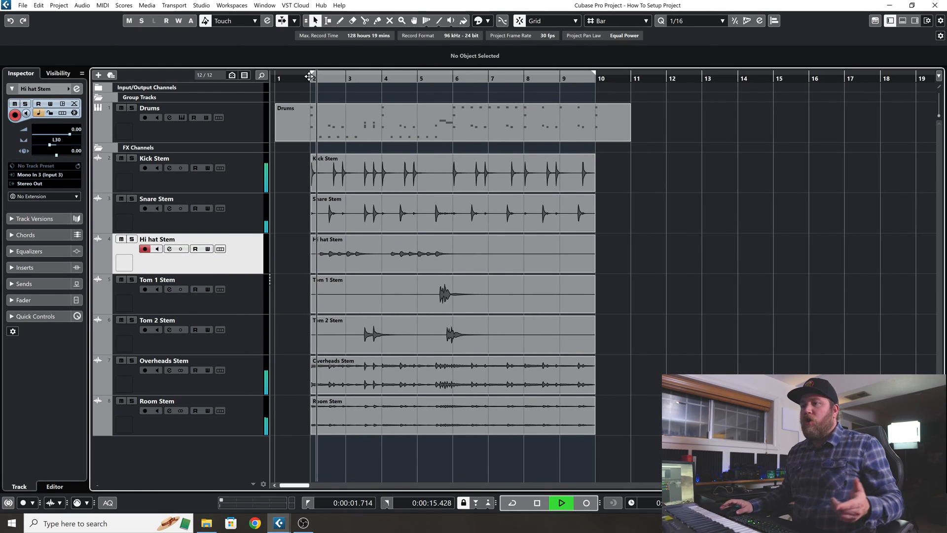